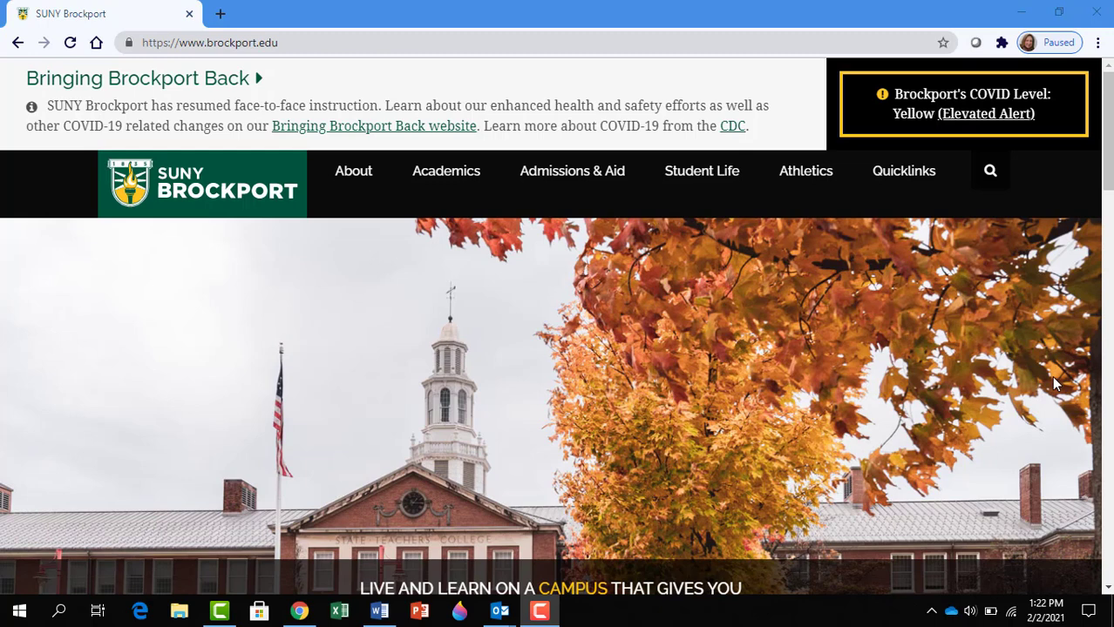
Go to the Drake Memorial Library page from the college site's quick links and open its Databases A-Z list.
{"action": "mouse_move", "coordinate": [903, 171]}
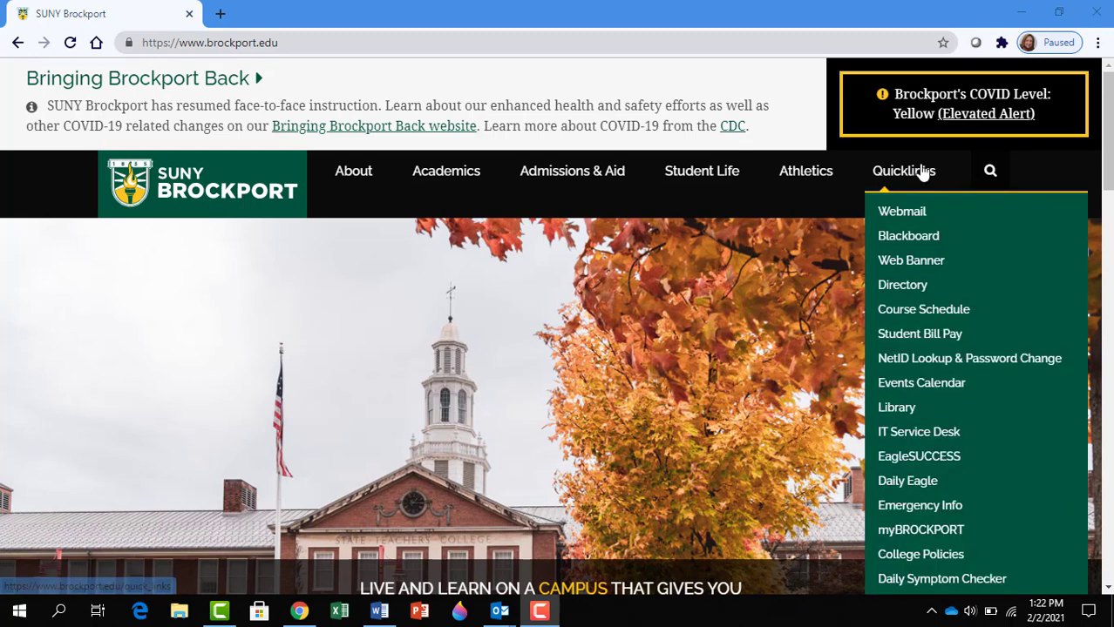
{"action": "left_click", "coordinate": [900, 408]}
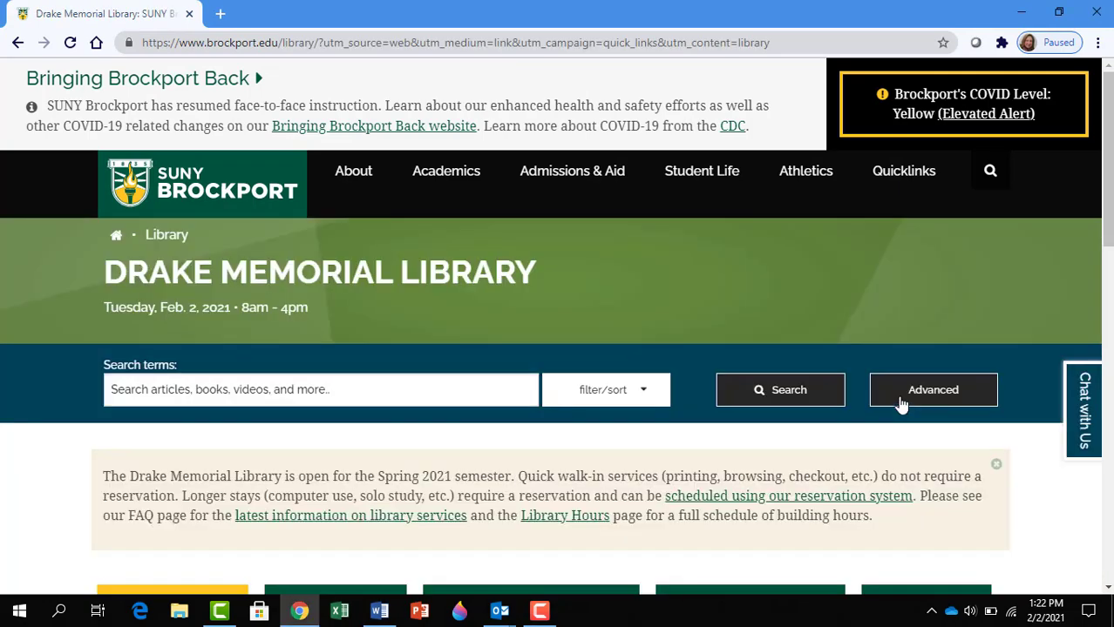
{"action": "scroll", "coordinate": [1105, 174], "scroll_direction": "down", "scroll_amount": 2}
{"action": "scroll", "coordinate": [766, 365], "scroll_direction": "down", "scroll_amount": 3}
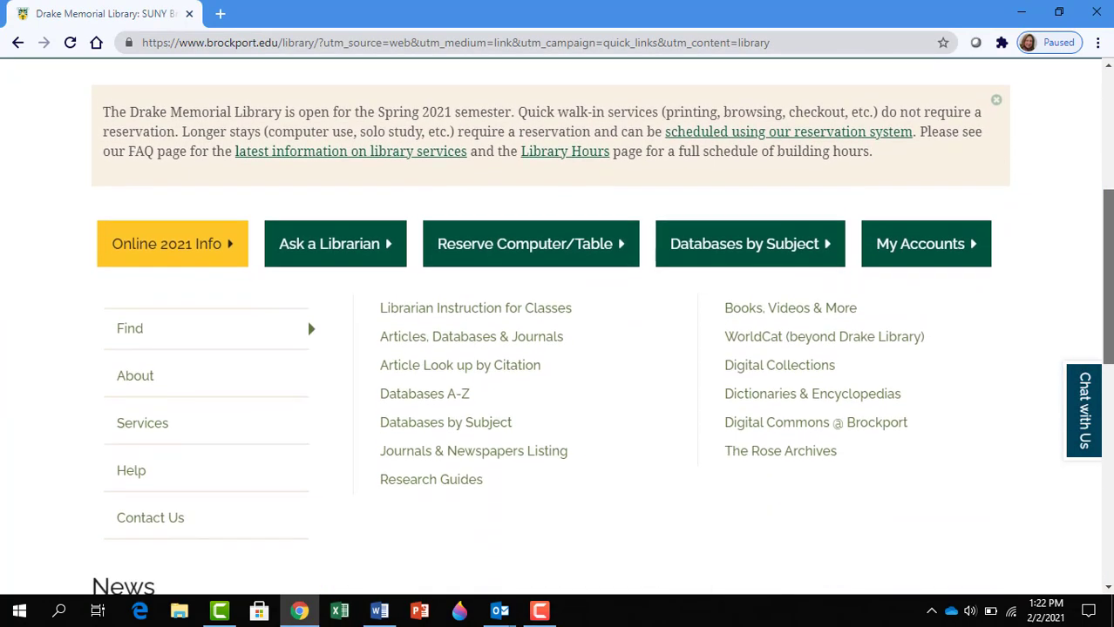
{"action": "left_click", "coordinate": [433, 359]}
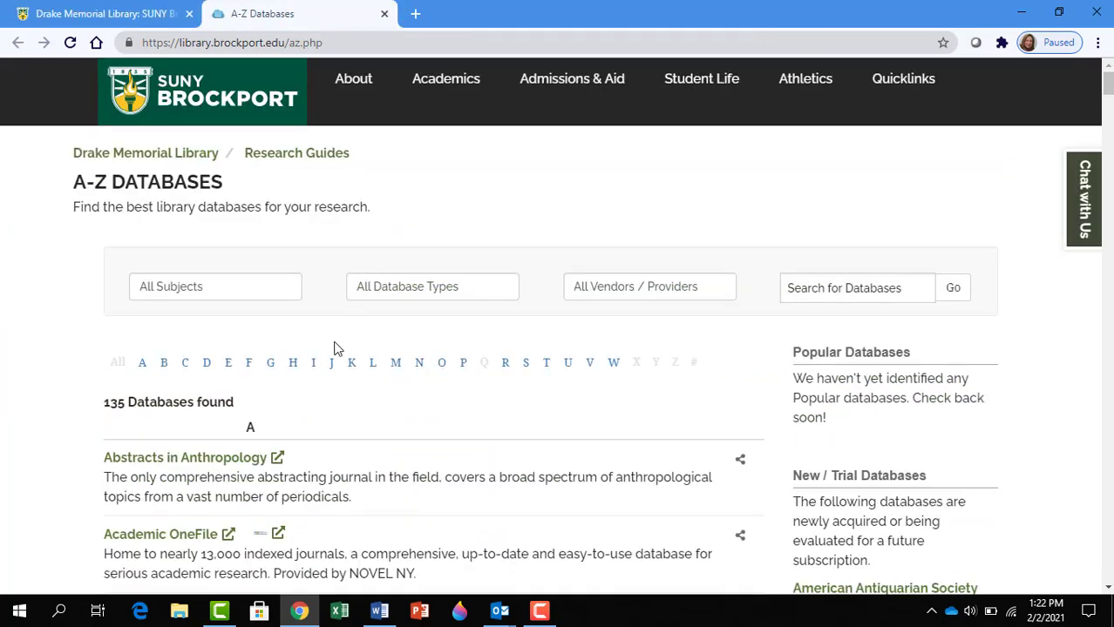
Open PsycINFO from the databases listed under P and sign in to the library resources with the prefilled credentials.
{"action": "left_click", "coordinate": [463, 362]}
{"action": "scroll", "coordinate": [1110, 262], "scroll_direction": "down", "scroll_amount": 5}
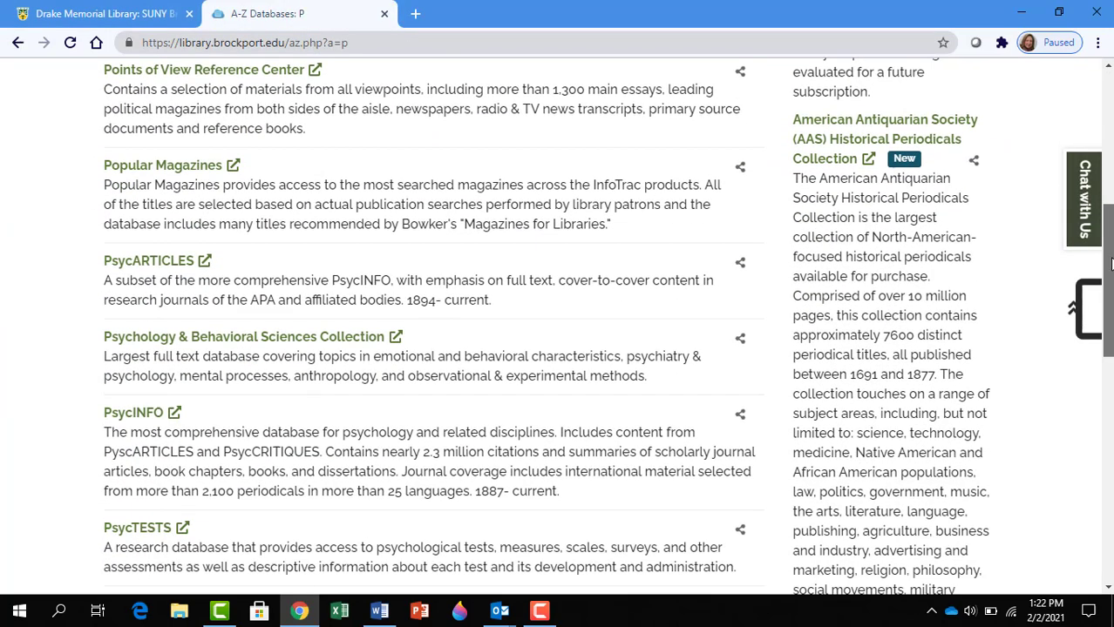
{"action": "left_click_drag", "start_coordinate": [1110, 261], "coordinate": [1110, 263]}
{"action": "left_click", "coordinate": [138, 406]}
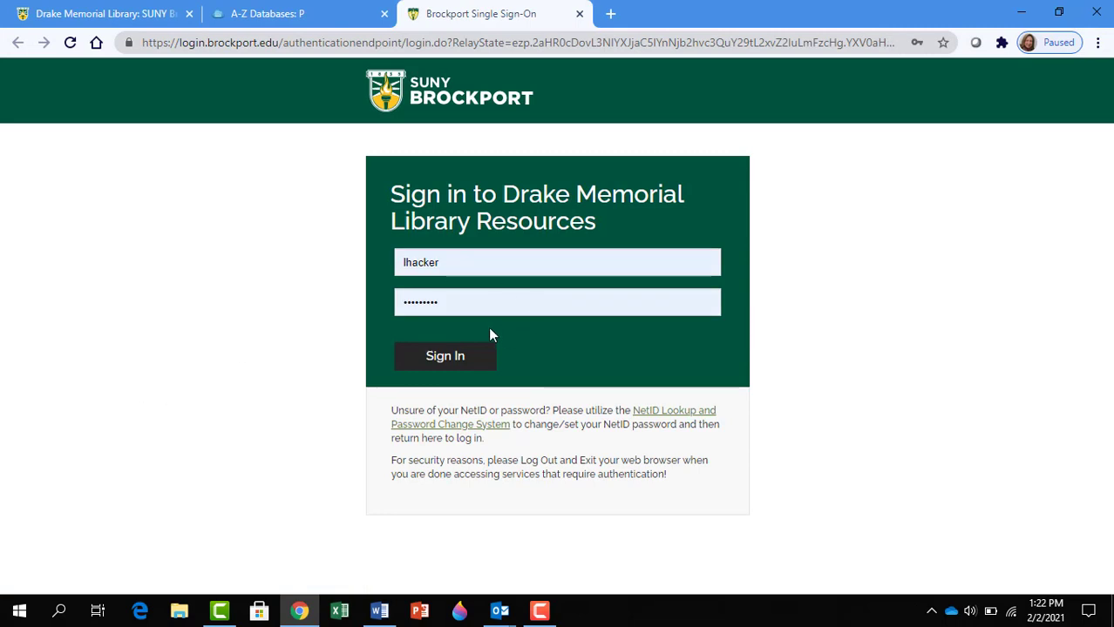
{"action": "left_click", "coordinate": [433, 357]}
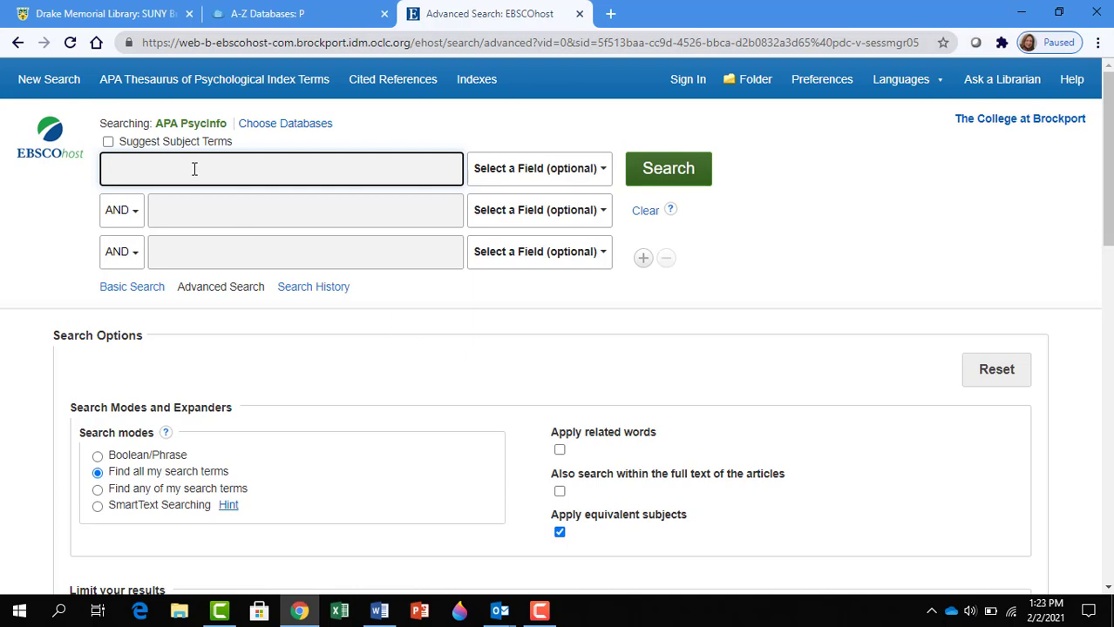
Search APA PsycInfo for Test anxiety combined by AND with performance.
{"action": "type", "text": "Test"}
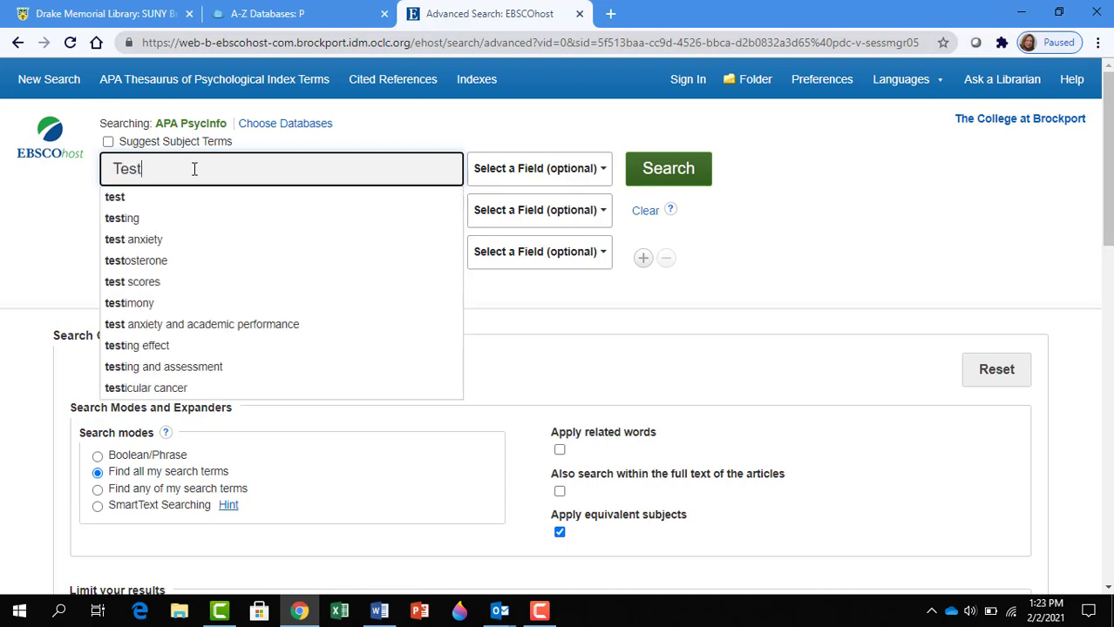
{"action": "type", "text": " anxiety"}
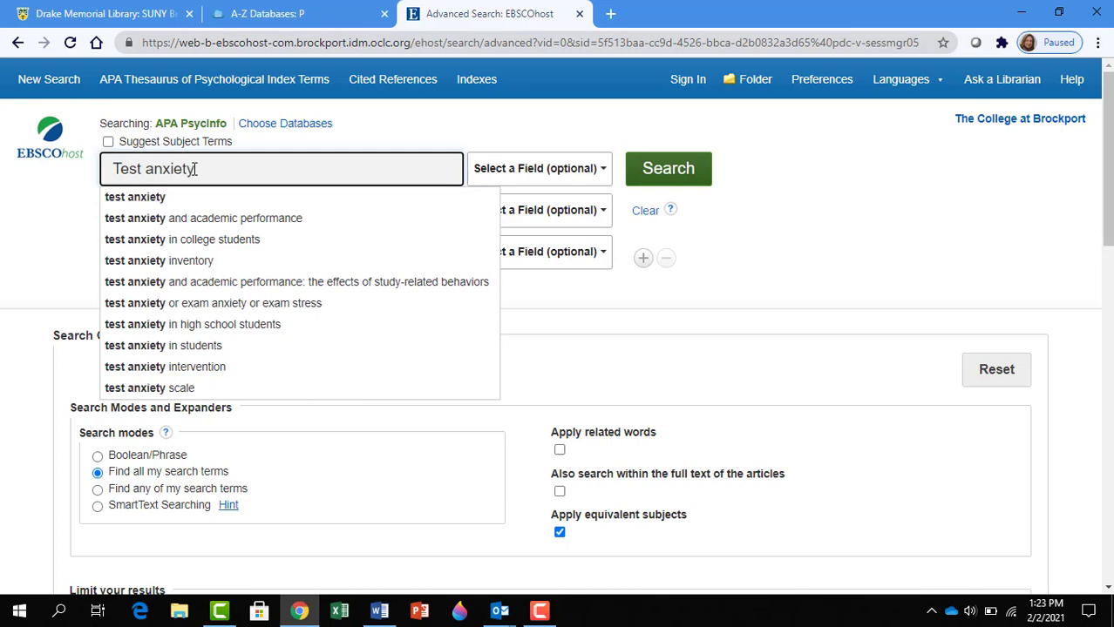
{"action": "left_click", "coordinate": [472, 146]}
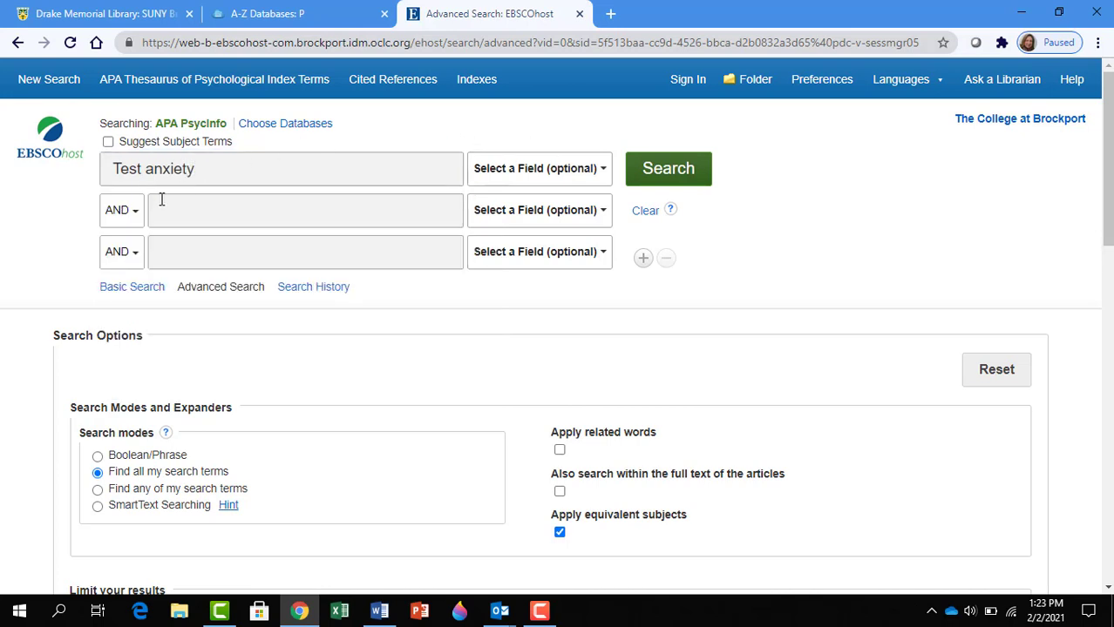
{"action": "left_click", "coordinate": [245, 210]}
{"action": "type", "text": "p"}
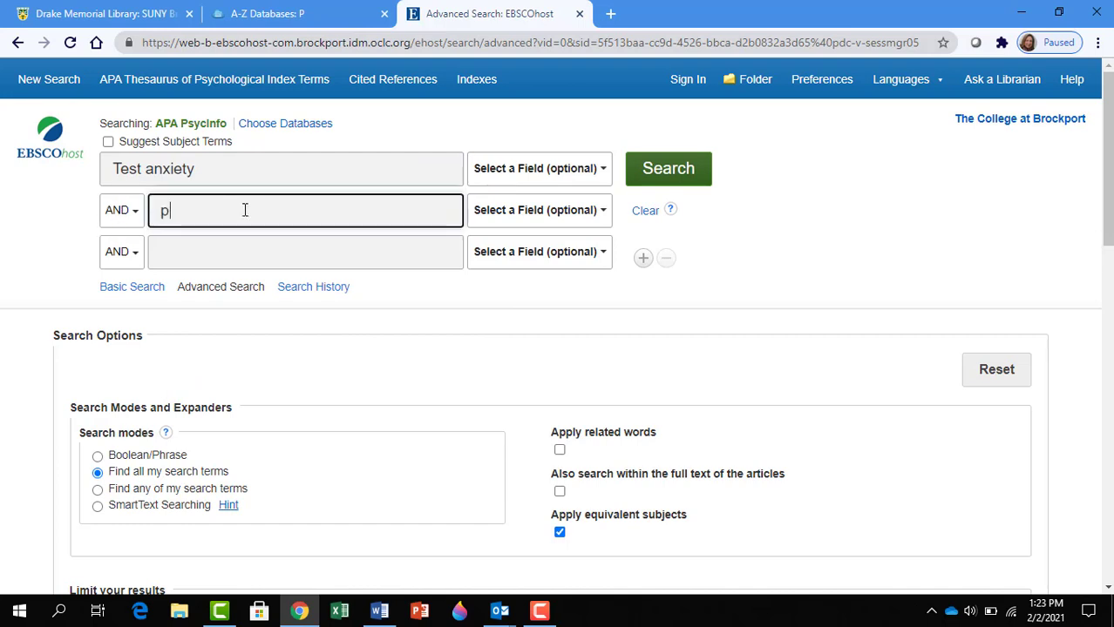
{"action": "type", "text": "erformance"}
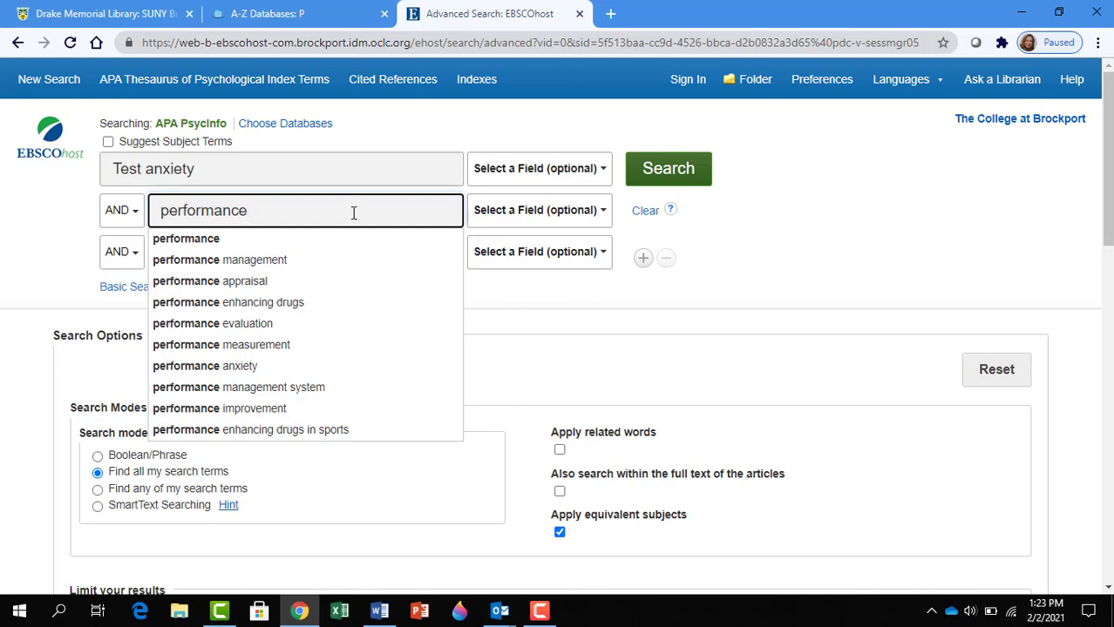
{"action": "left_click", "coordinate": [135, 211]}
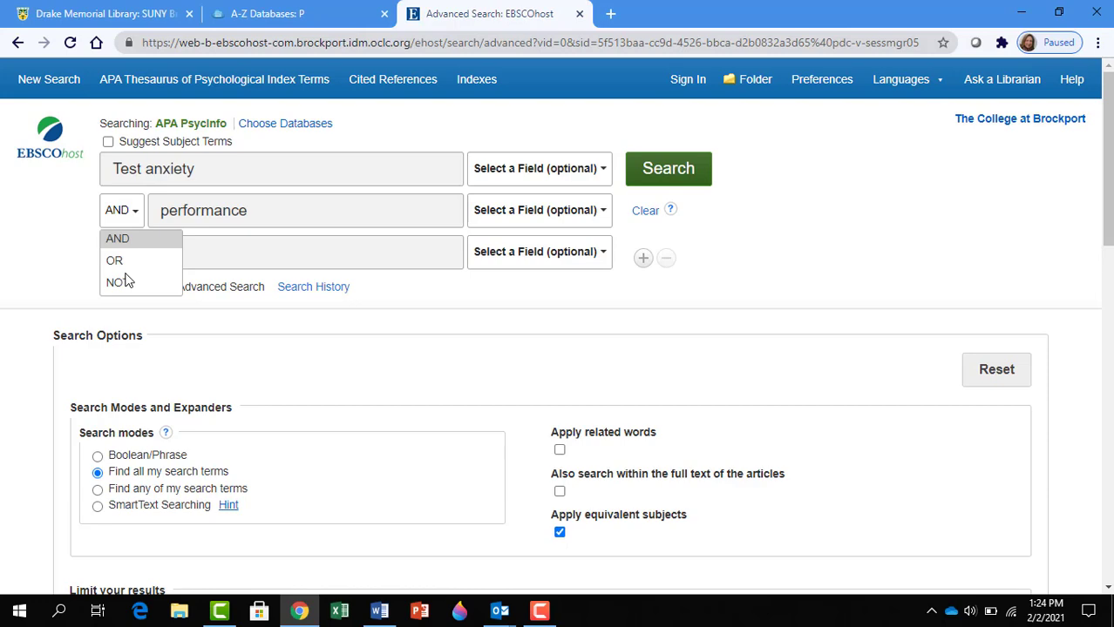
{"action": "left_click", "coordinate": [263, 245]}
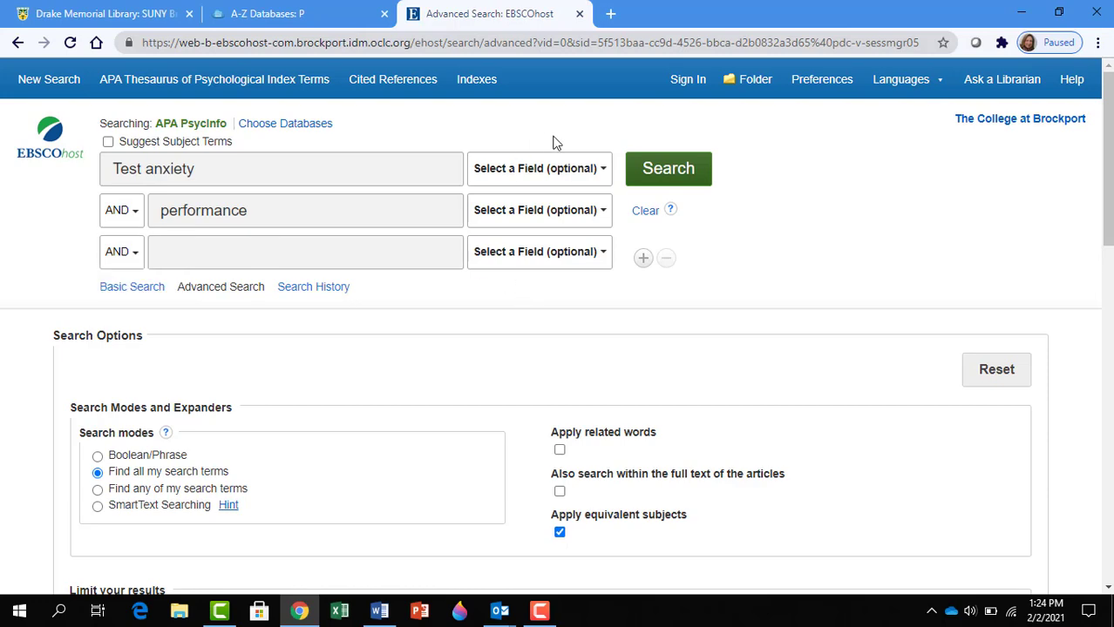
{"action": "left_click", "coordinate": [669, 172]}
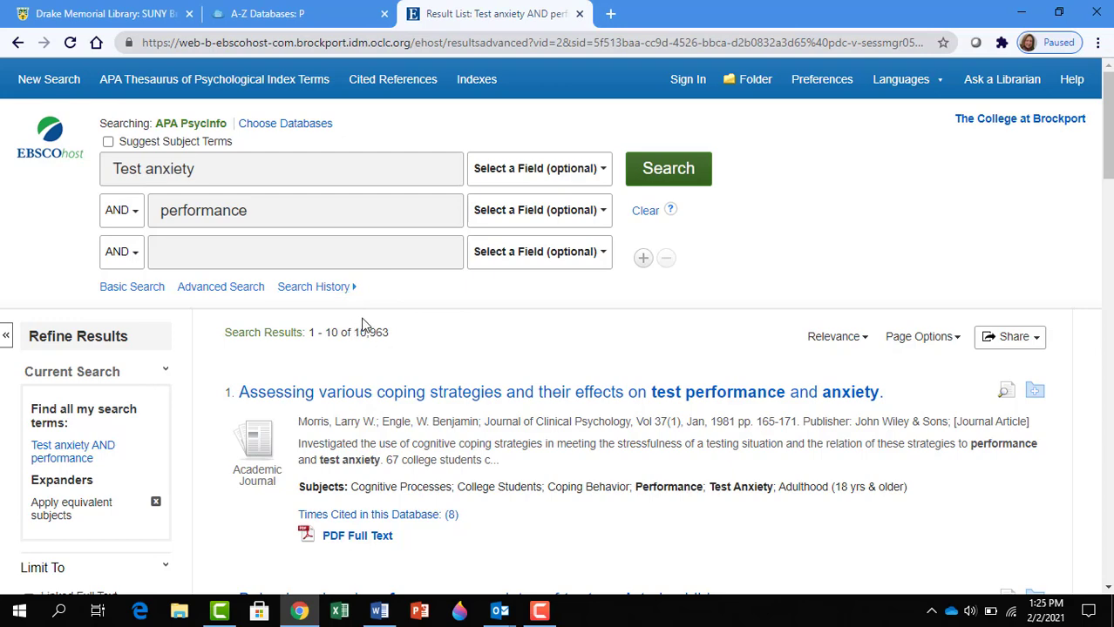
Limit the search results to peer-reviewed publications dated from 2006 onward.
{"action": "scroll", "coordinate": [469, 326], "scroll_direction": "down", "scroll_amount": 4}
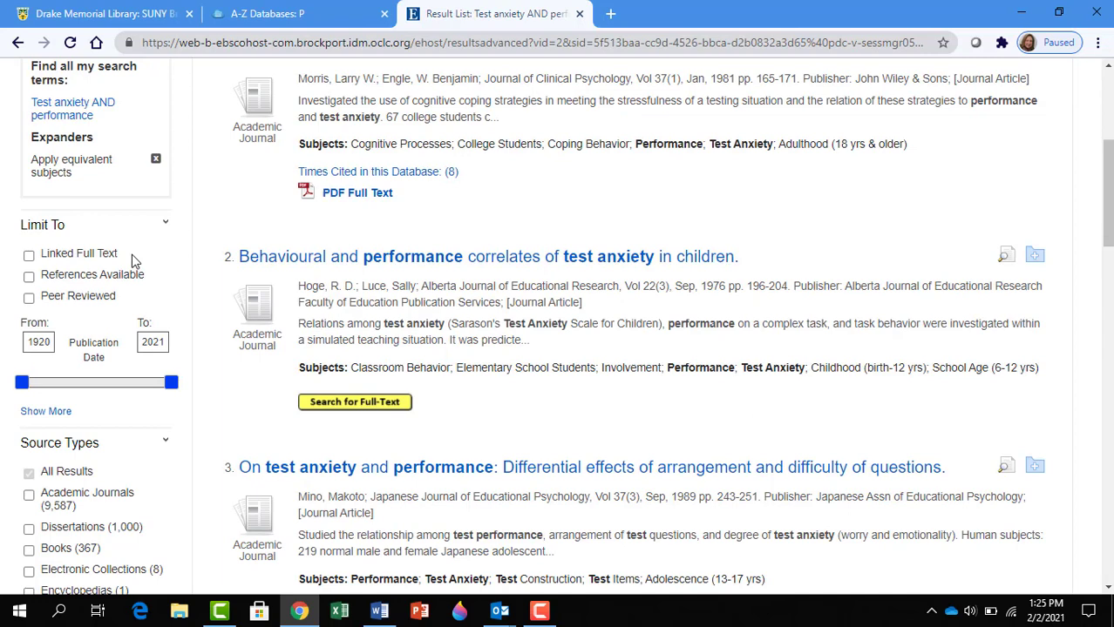
{"action": "left_click", "coordinate": [29, 298]}
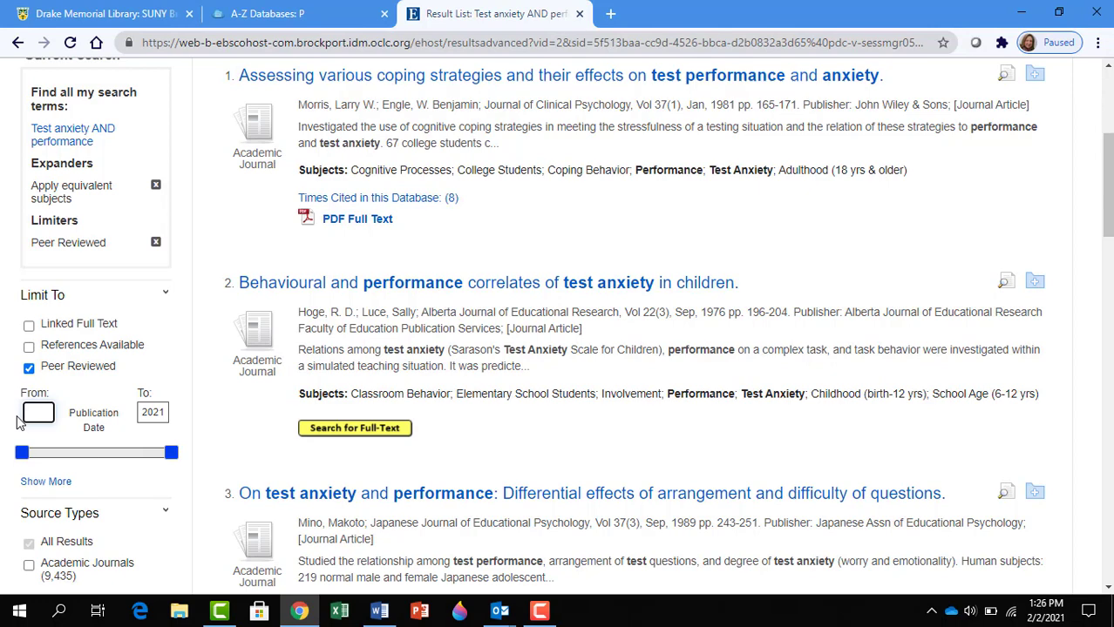
{"action": "type", "text": "2006"}
{"action": "key", "text": "Return"}
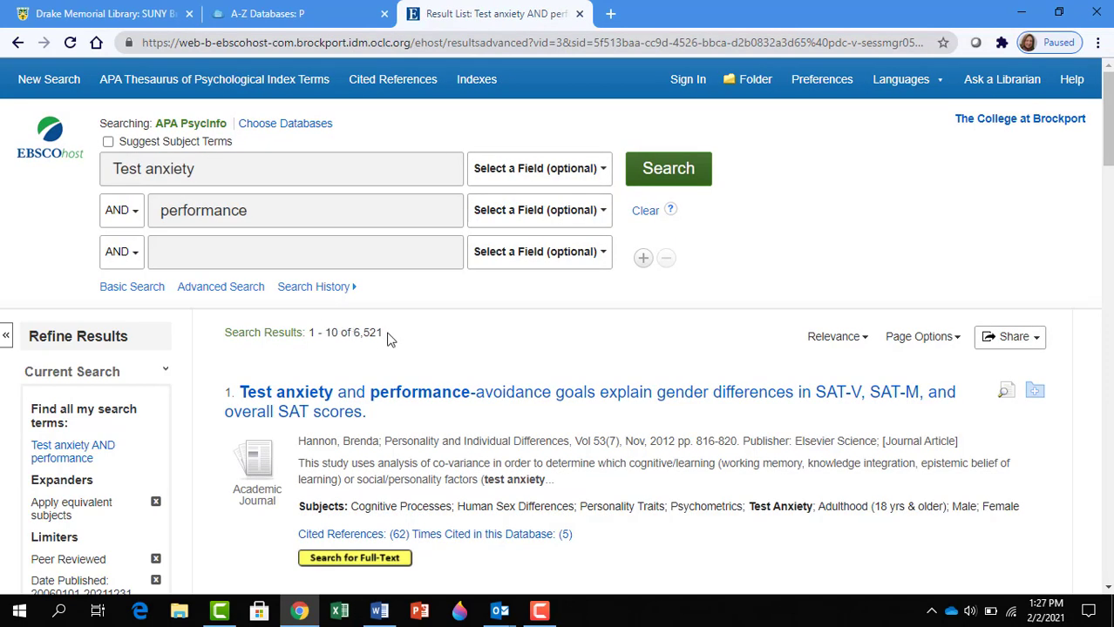
Enclose the first search term in quotation marks as "Test anxiety" and run the search again.
{"action": "left_click", "coordinate": [202, 167]}
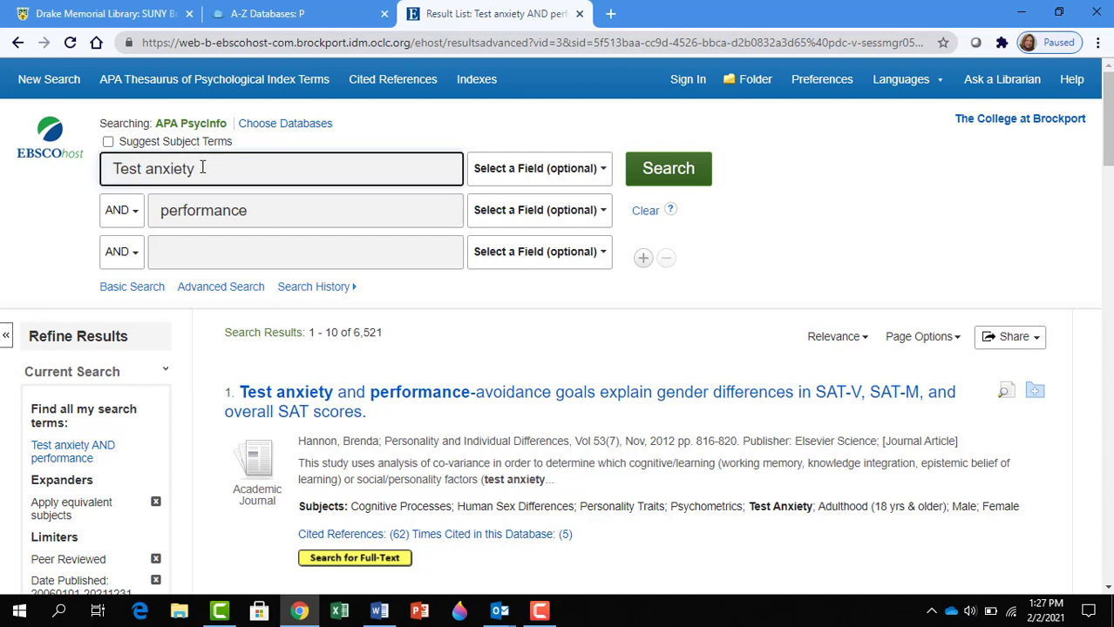
{"action": "type", "text": "\""}
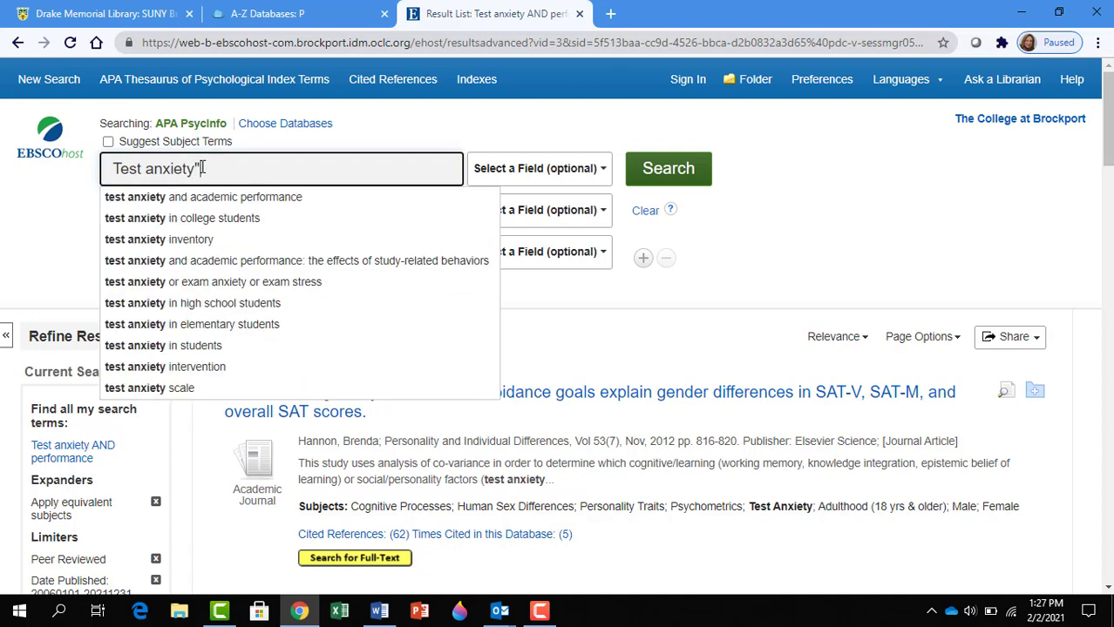
{"action": "left_click", "coordinate": [114, 168]}
{"action": "type", "text": "\""}
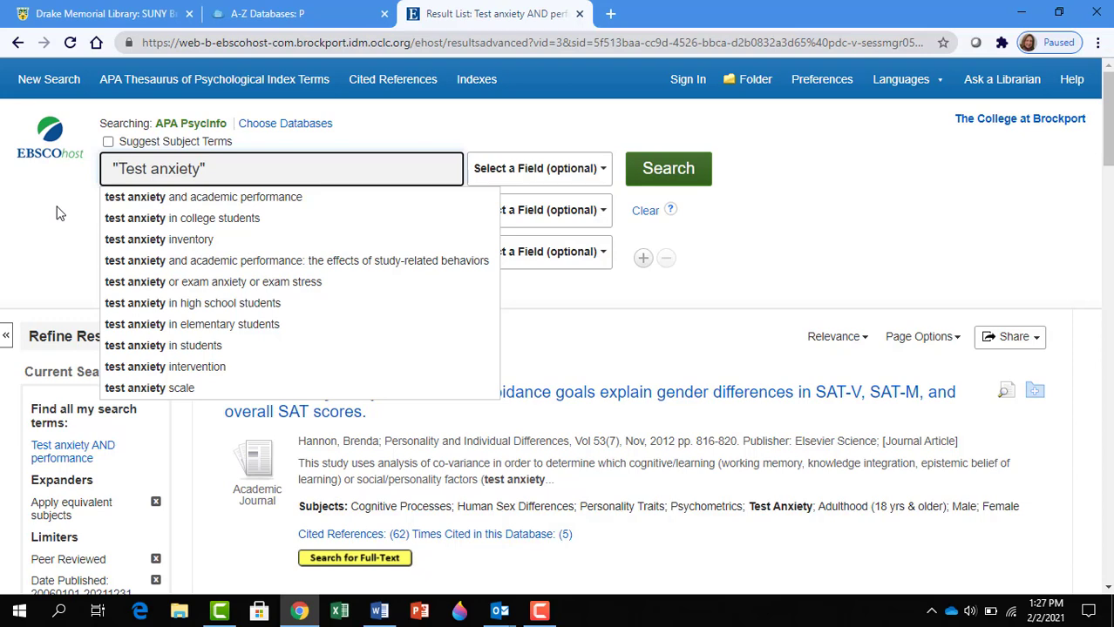
{"action": "left_click", "coordinate": [669, 168]}
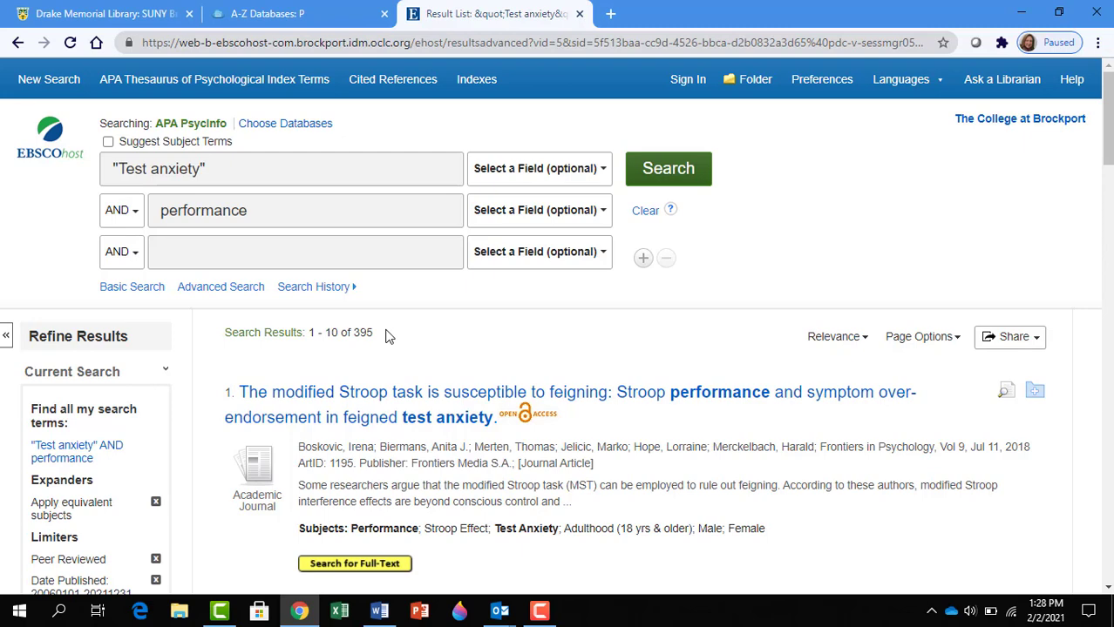
Open the record of the article "Testing faith" on prayer and test anxiety and review its abstract, subjects and methodology.
{"action": "left_click_drag", "start_coordinate": [1108, 111], "coordinate": [1108, 178]}
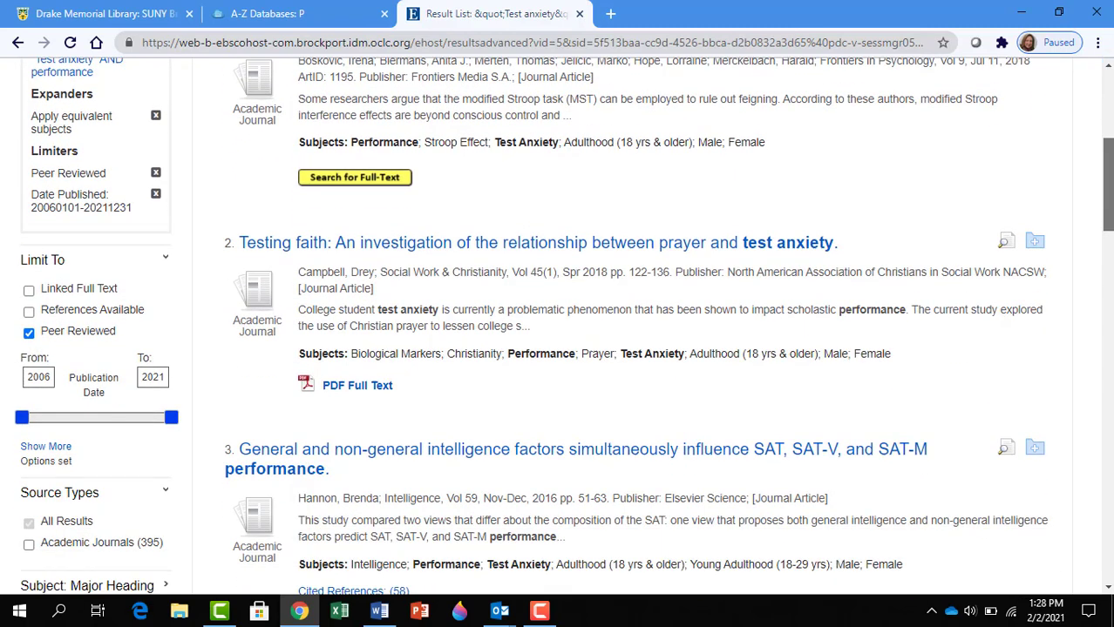
{"action": "left_click", "coordinate": [448, 251]}
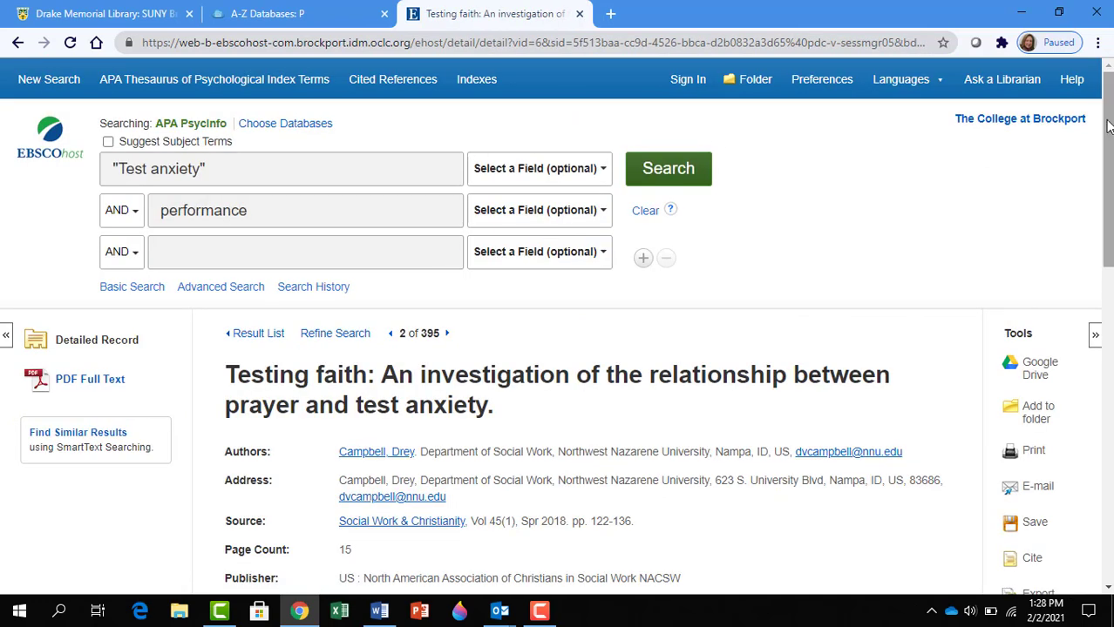
{"action": "left_click_drag", "start_coordinate": [1107, 130], "coordinate": [1107, 170]}
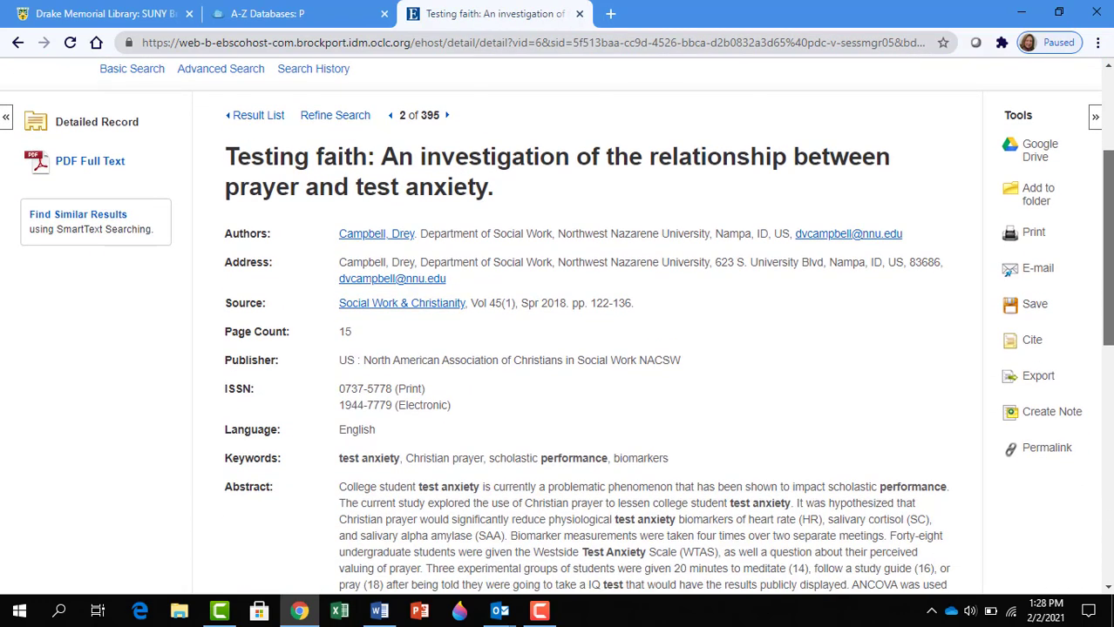
{"action": "left_click_drag", "start_coordinate": [1107, 248], "coordinate": [1107, 290]}
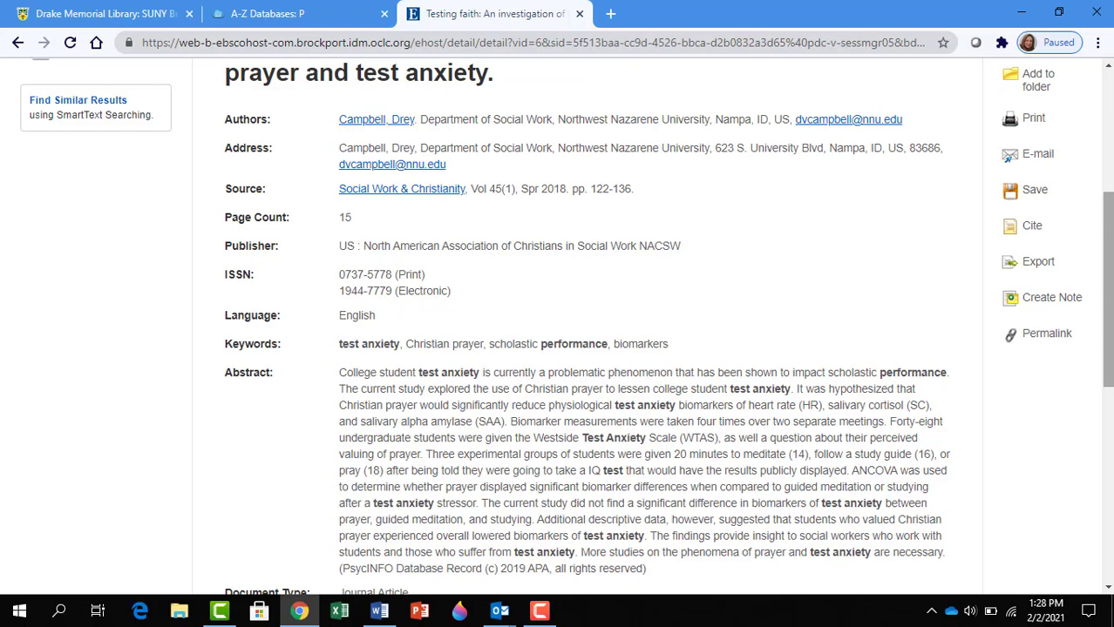
{"action": "left_click_drag", "start_coordinate": [1108, 288], "coordinate": [1108, 479]}
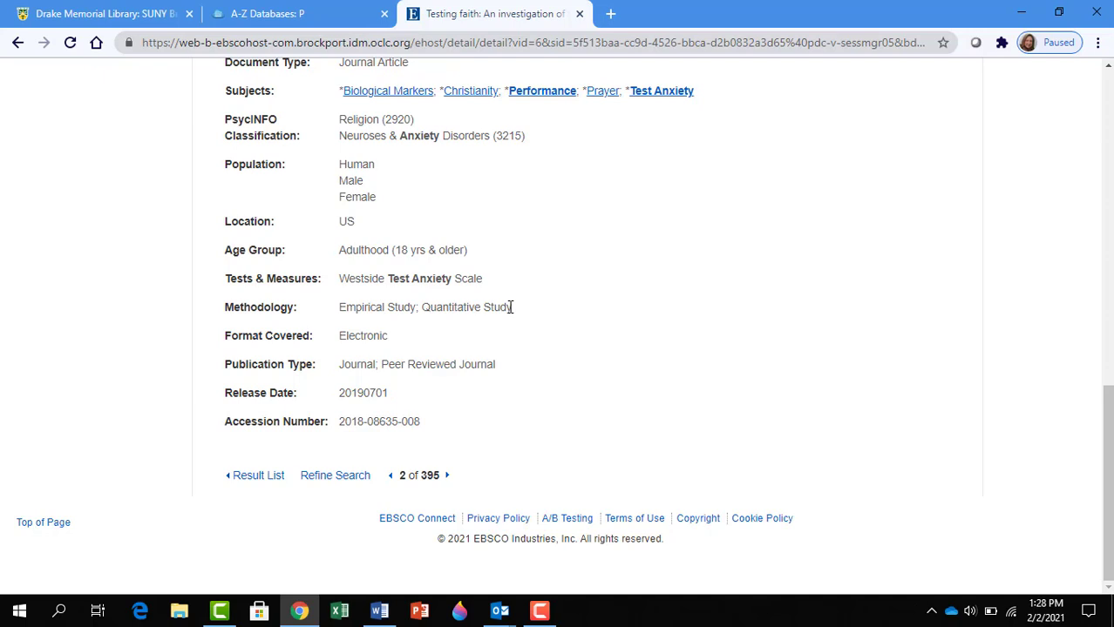
{"action": "scroll", "coordinate": [512, 307], "scroll_direction": "up", "scroll_amount": 10}
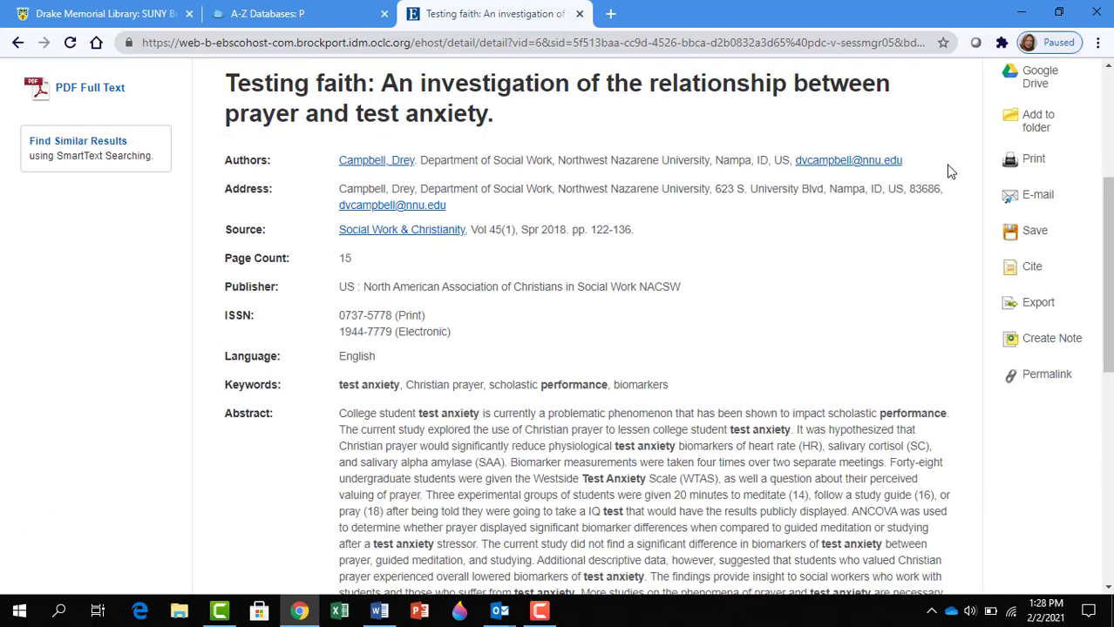
Show the article's citation formats and select the full APA reference text.
{"action": "left_click", "coordinate": [1045, 272]}
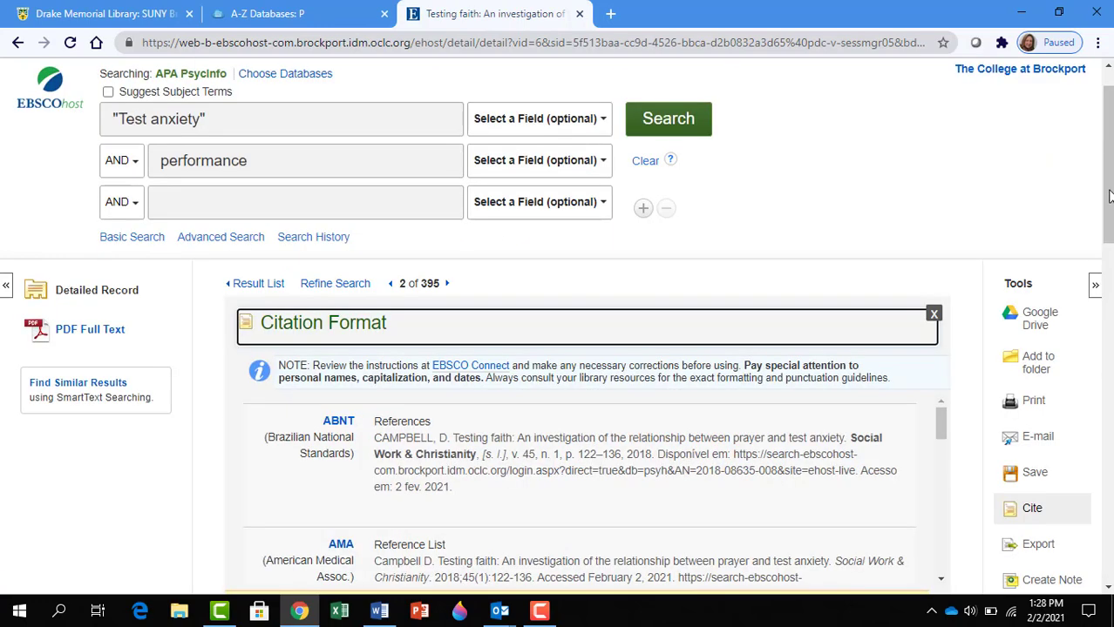
{"action": "scroll", "coordinate": [1110, 200], "scroll_direction": "down", "scroll_amount": 1}
{"action": "scroll", "coordinate": [1109, 201], "scroll_direction": "down", "scroll_amount": 3}
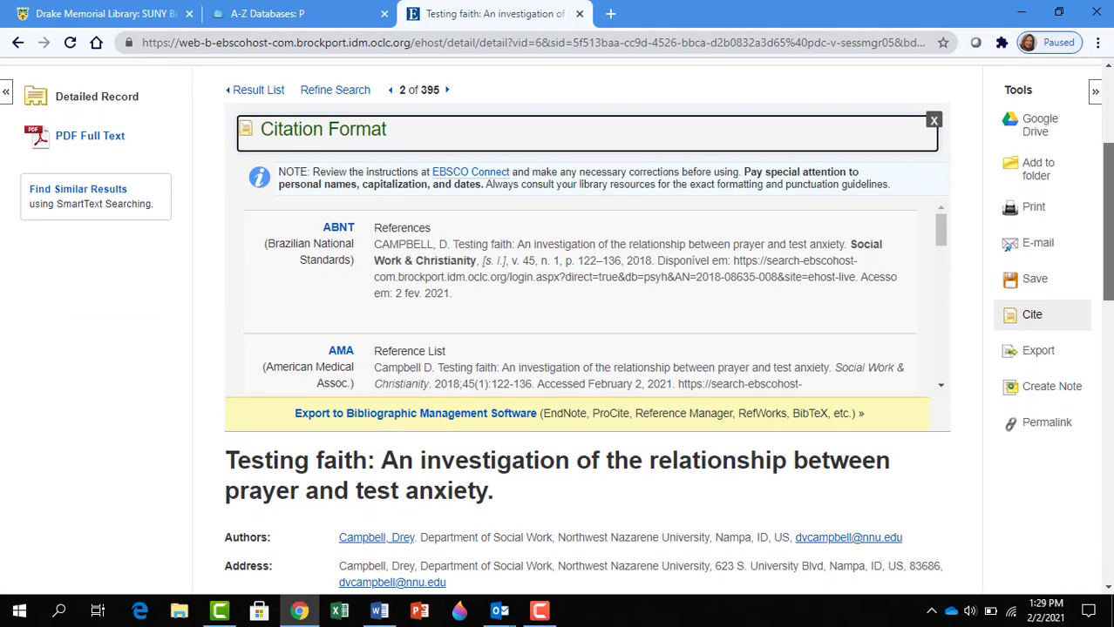
{"action": "left_click_drag", "start_coordinate": [942, 197], "coordinate": [942, 228]}
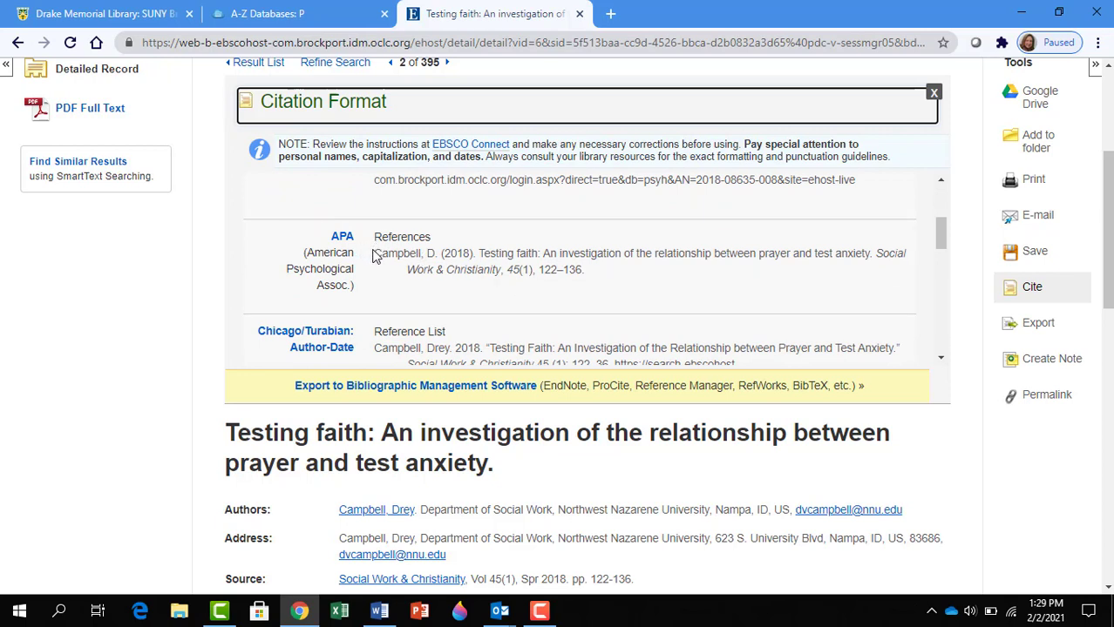
{"action": "left_click_drag", "start_coordinate": [375, 253], "coordinate": [610, 280]}
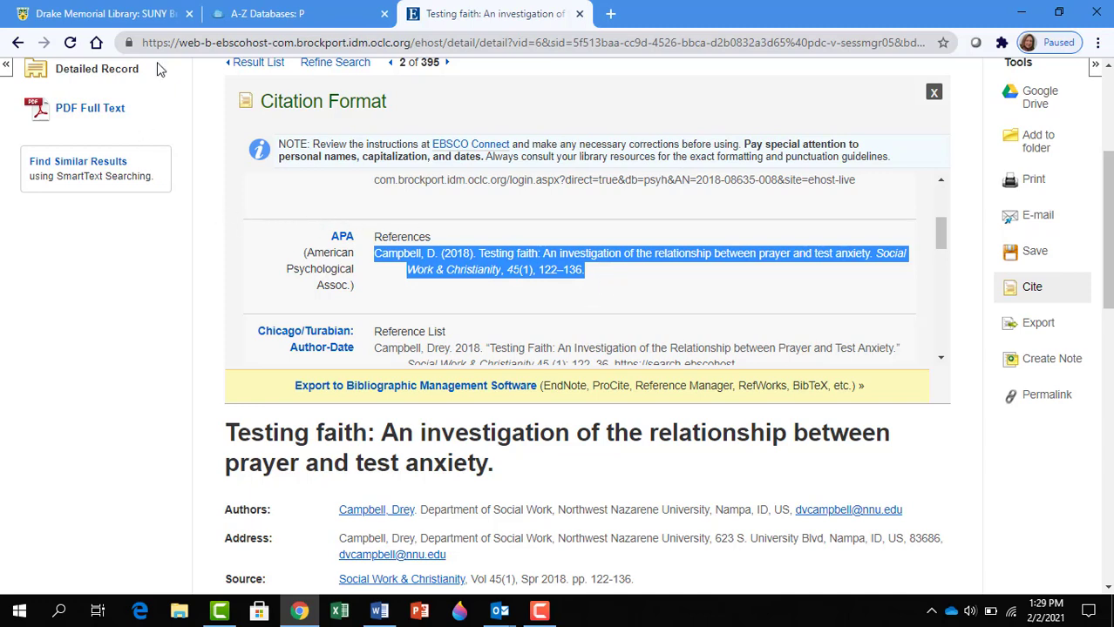
Return to the Drake Memorial Library page that is already open.
{"action": "left_click", "coordinate": [130, 19]}
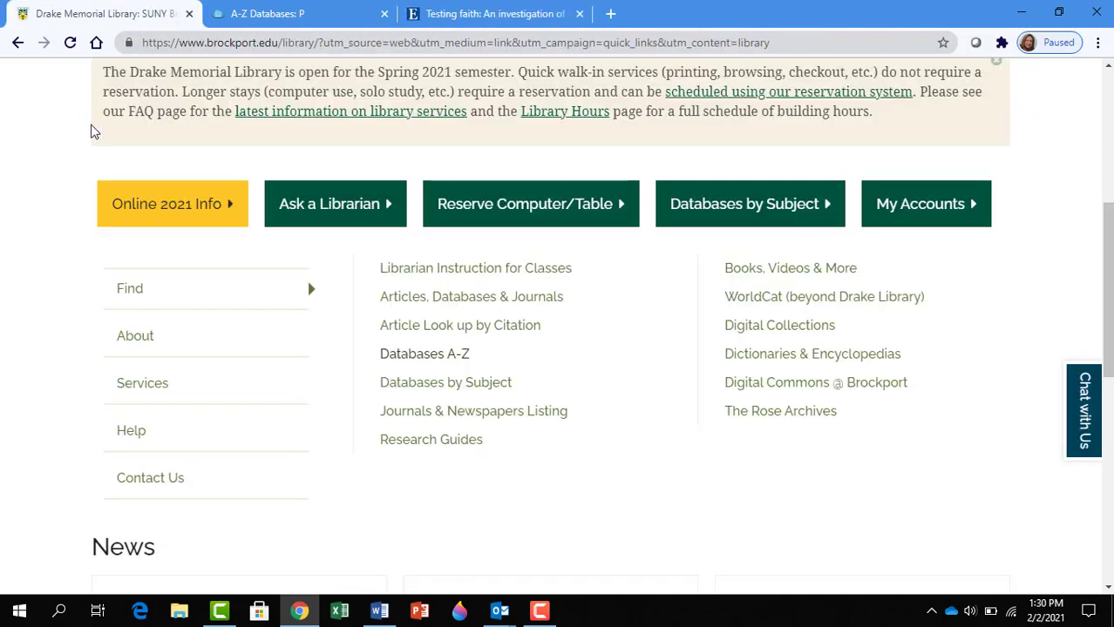